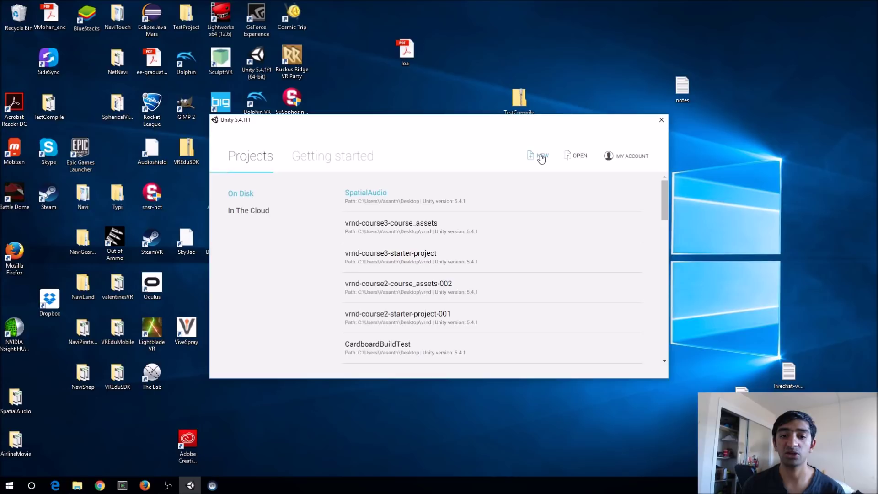
Start a new 3D project named SpatialAudioVideo in the Desktop location and create it
left_click(541, 156)
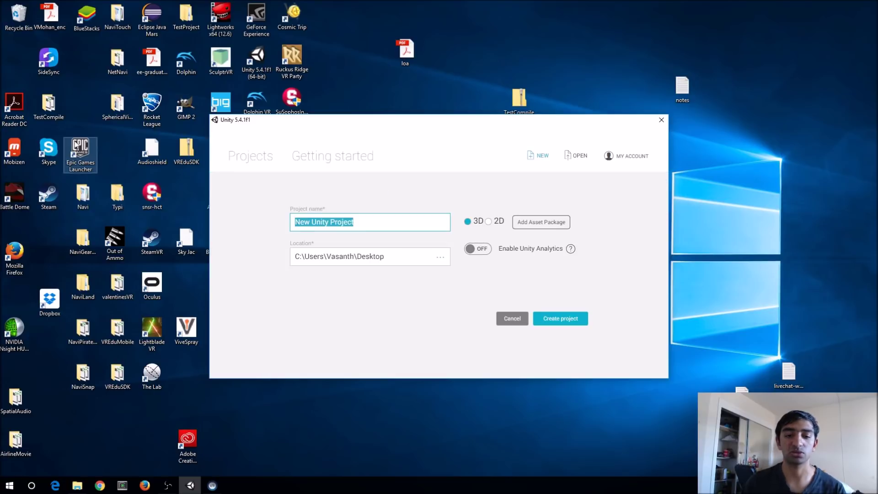
type("SpatialAudioVideo")
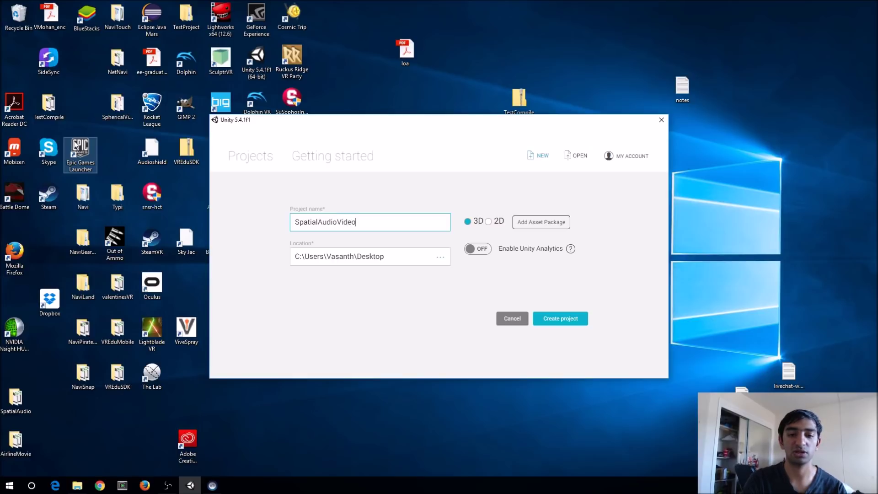
left_click(581, 317)
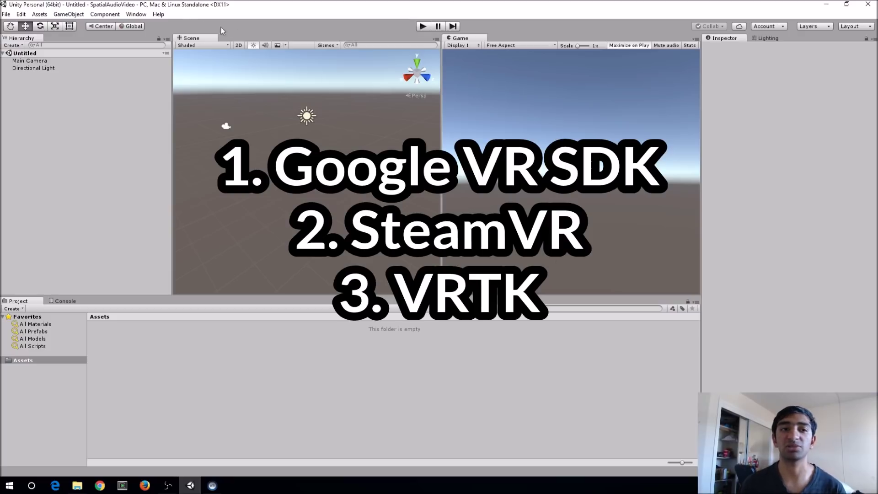
Open the Asset Store from the Window menu to fetch the VR packages
left_click(139, 15)
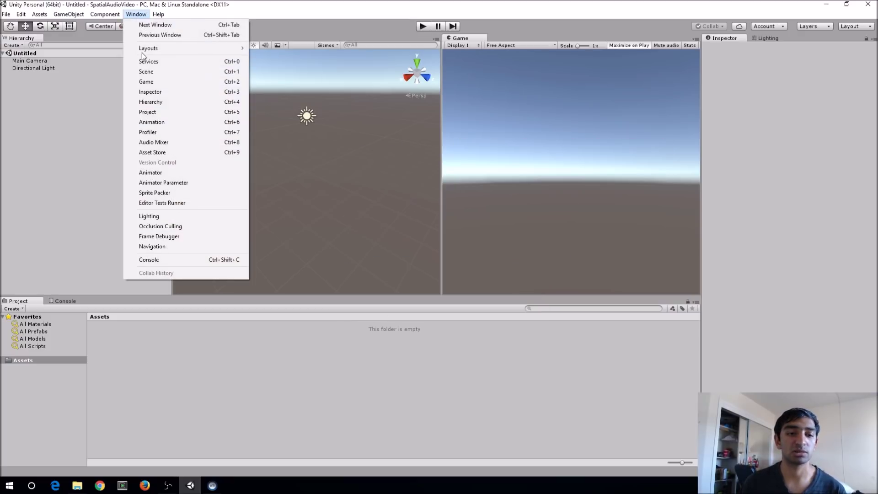
left_click(188, 152)
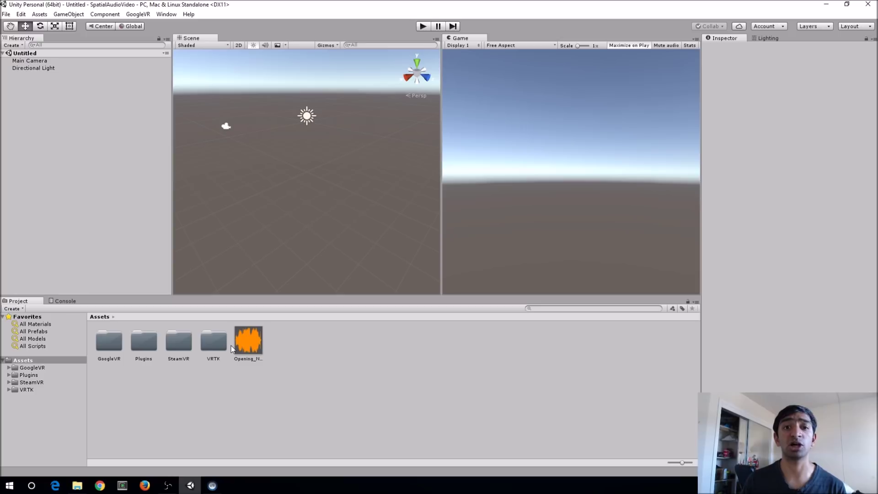
Open GoogleVR > DemoScenes > HeadsetDemo > DemoScene and test-play it in the stereo preview
double_click(113, 342)
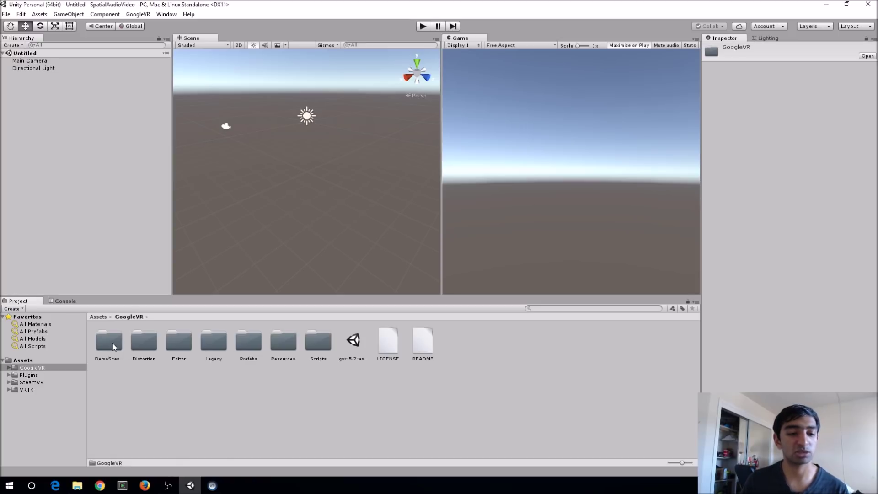
double_click(114, 343)
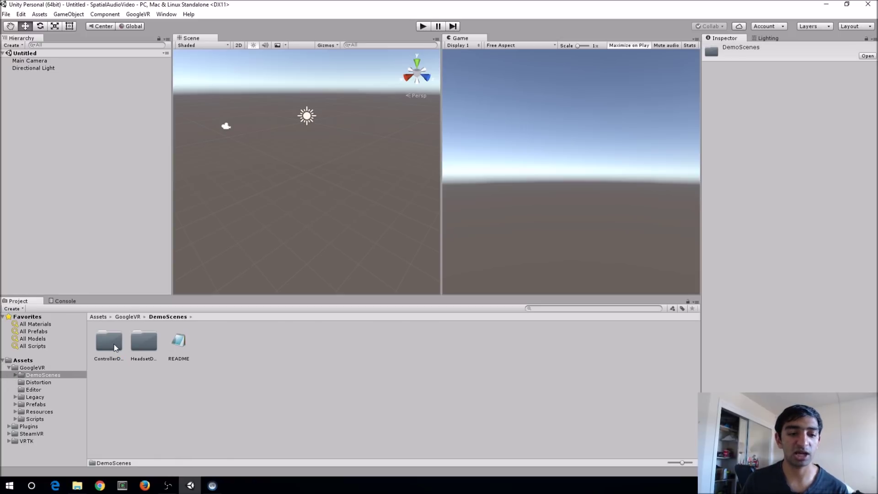
double_click(141, 344)
double_click(155, 344)
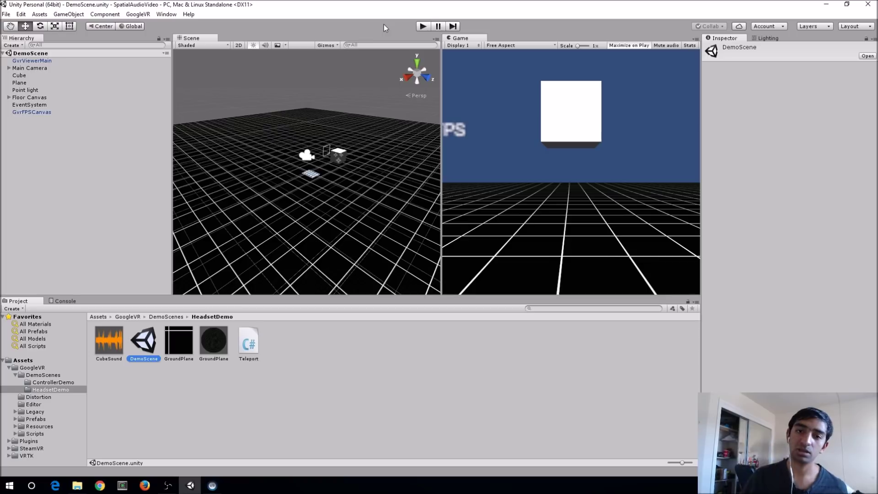
left_click(422, 27)
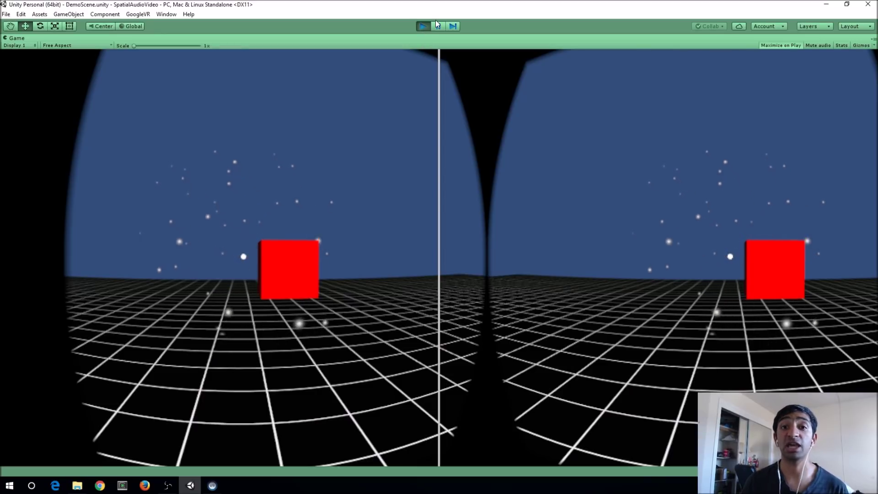
left_click(422, 26)
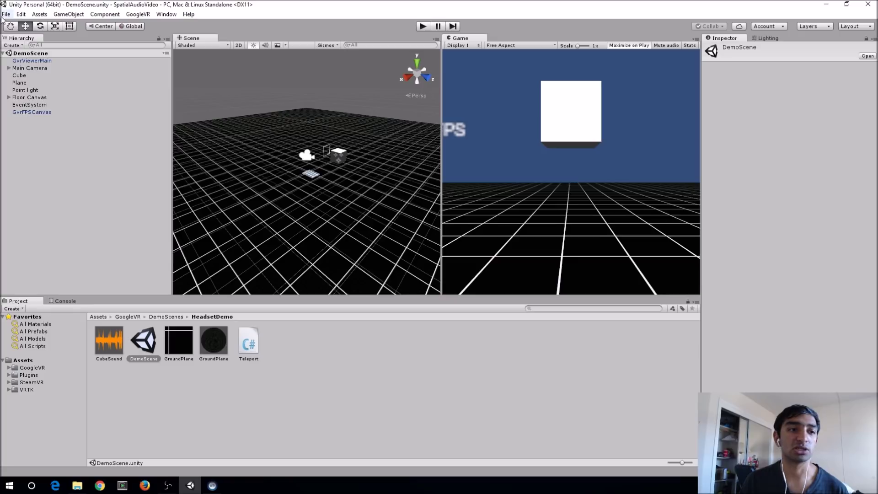
Set the Audio Spatializer Plugin to GVR Audio Spatializer in Project Settings, then play the scene
left_click(6, 14)
mouse_move(25, 19)
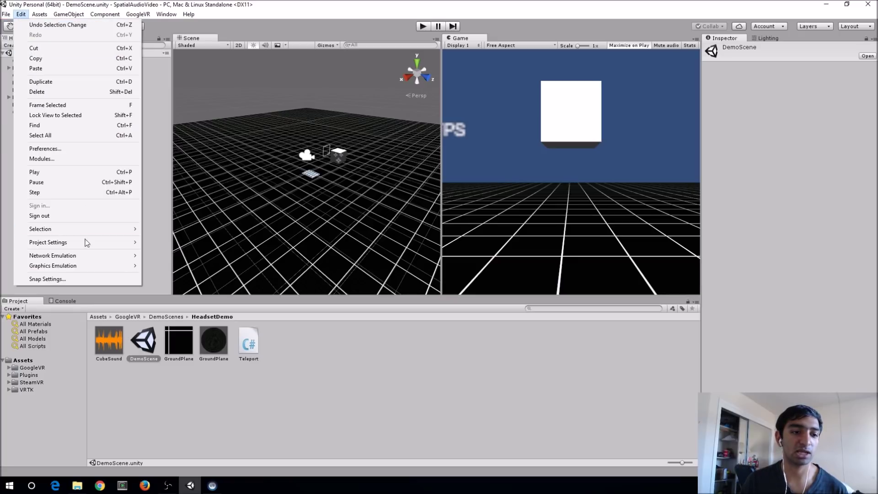
mouse_move(85, 242)
left_click(177, 264)
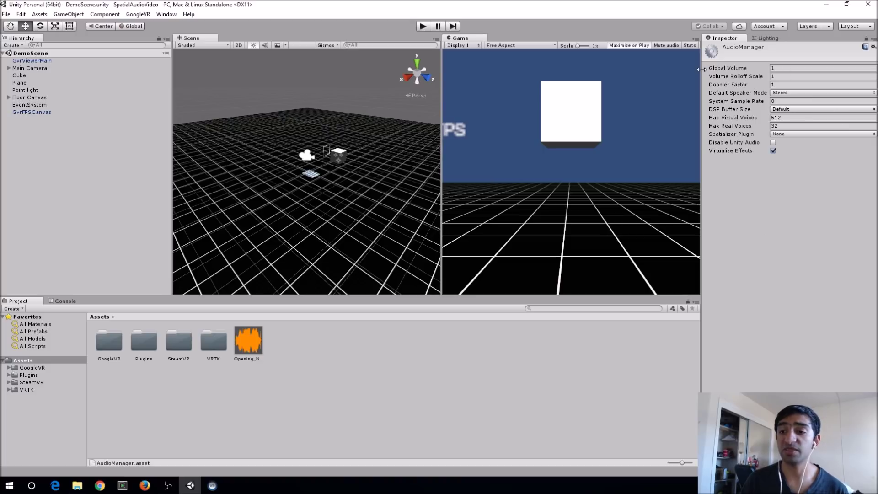
left_click(781, 135)
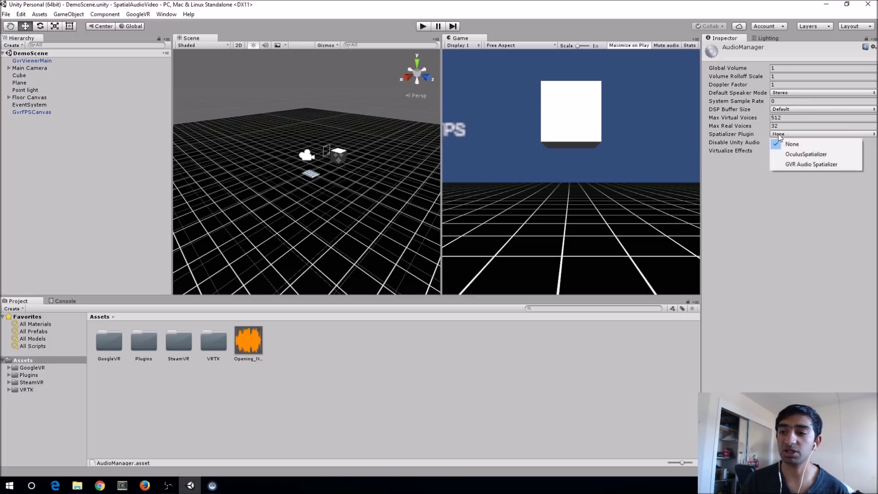
left_click(795, 166)
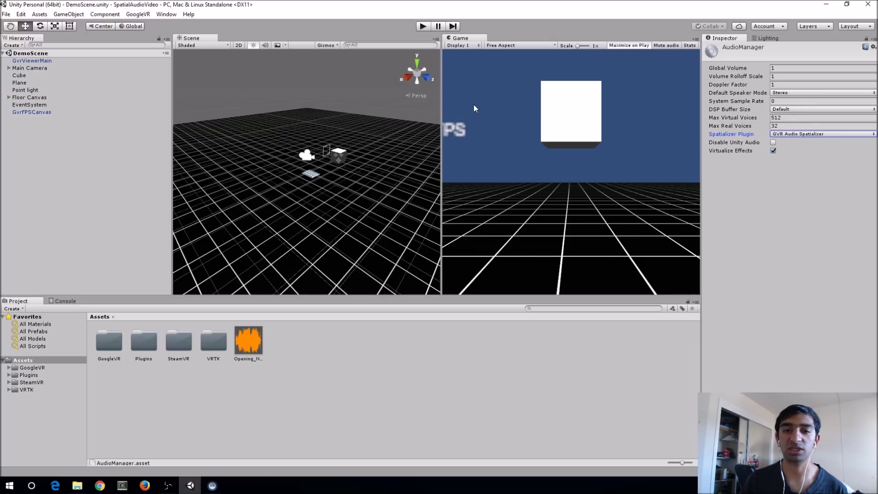
left_click(423, 27)
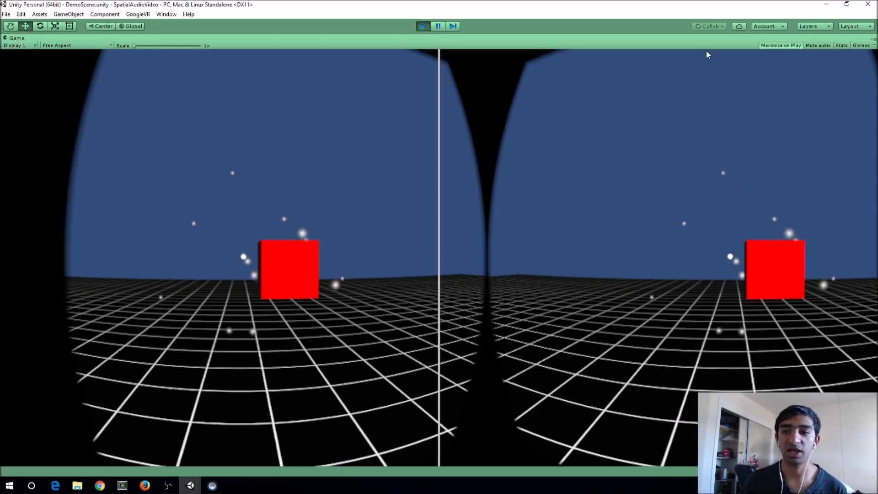
Restart play mode and fly the Scene view camera up to the red cube
left_click(424, 26)
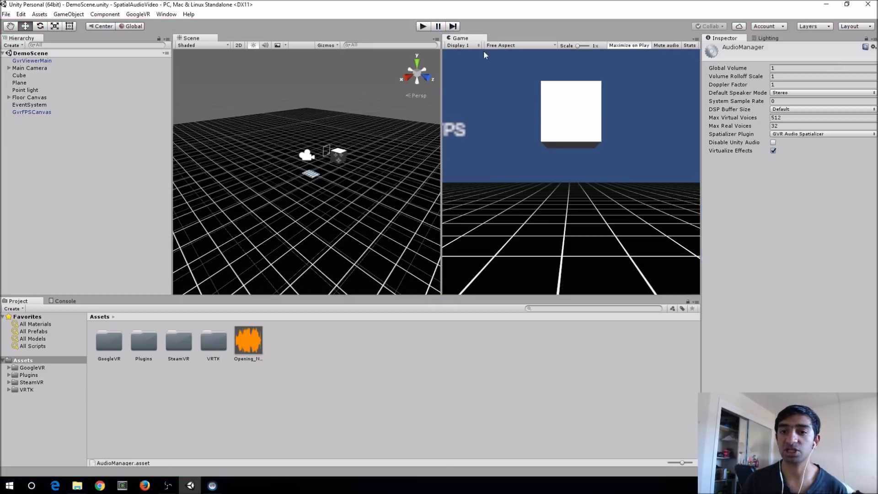
left_click(417, 27)
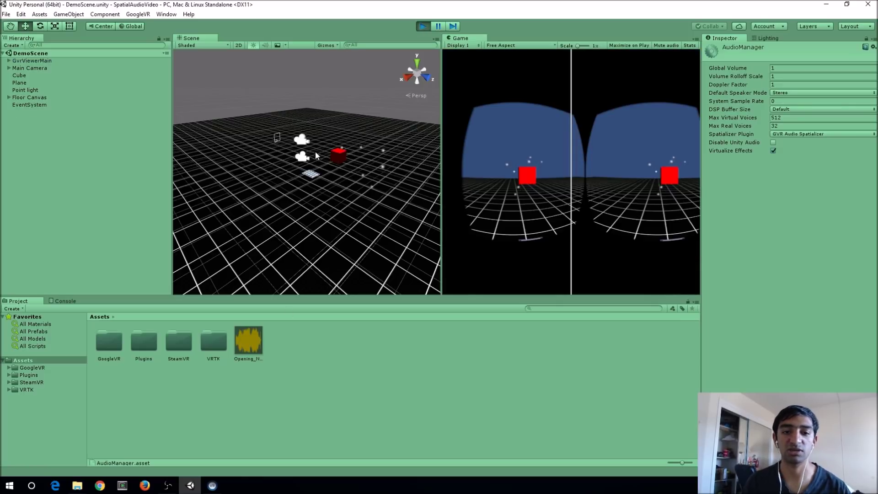
right_click_drag(314, 155, 330, 184)
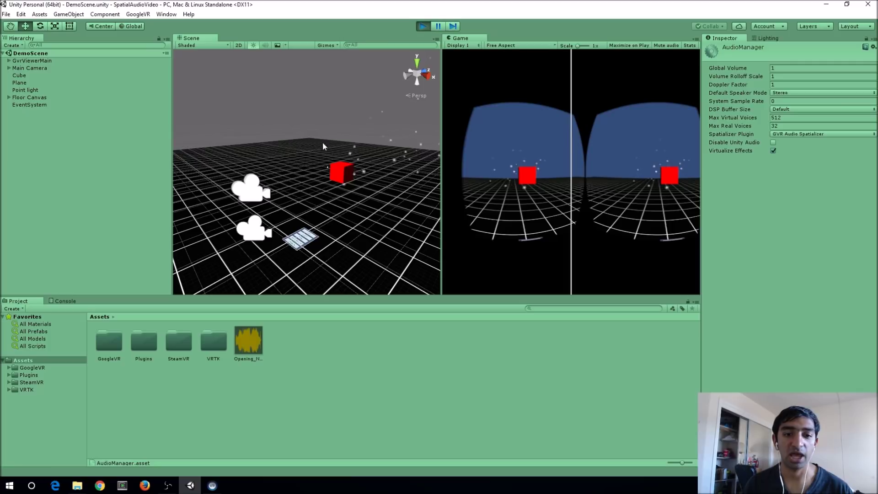
Select the red cube, review its Gvr Audio Source playing CubeSound, and stop play mode
left_click(341, 170)
scroll(781, 177, "down", 8)
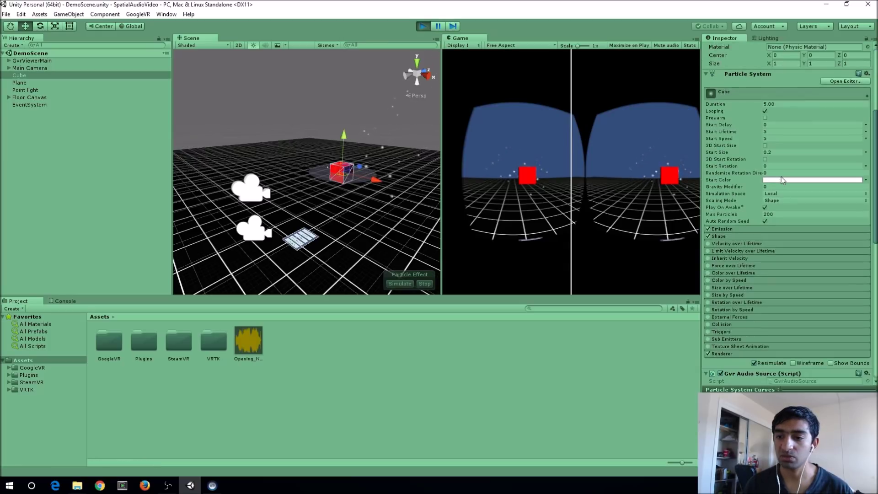
scroll(781, 177, "down", 5)
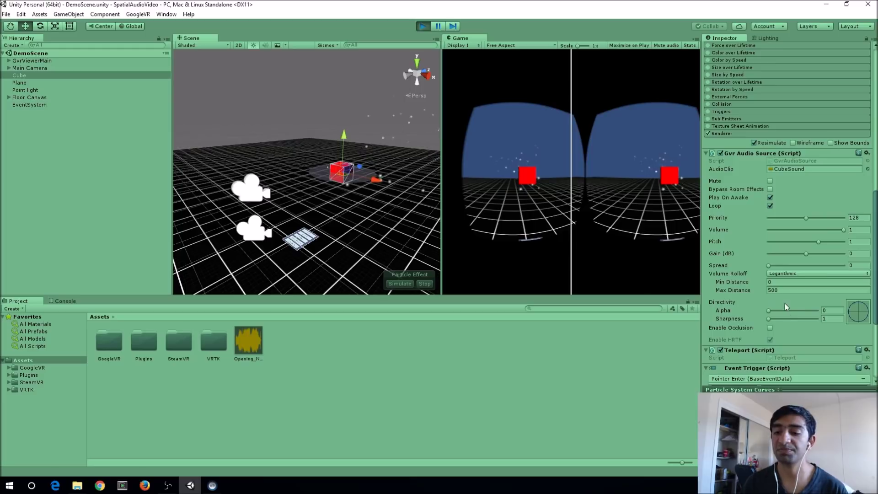
left_click(422, 26)
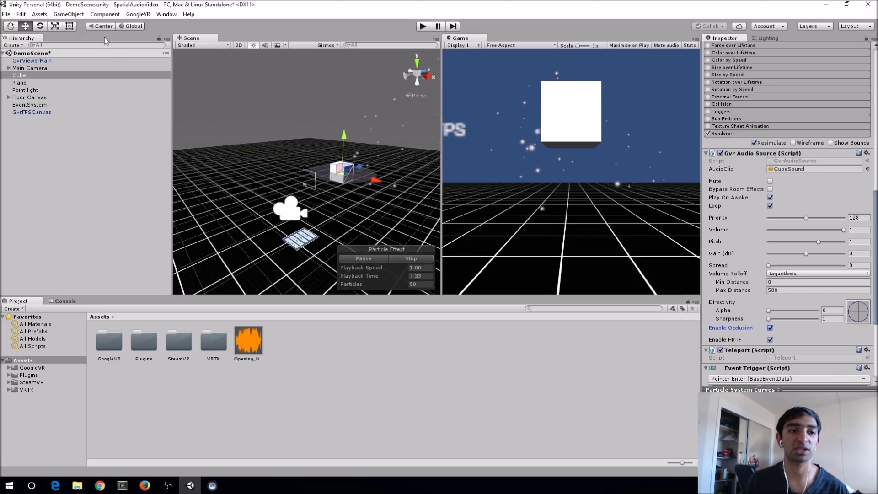
Add a new cube via GameObject > 3D Object and move it closer to the camera
left_click(69, 14)
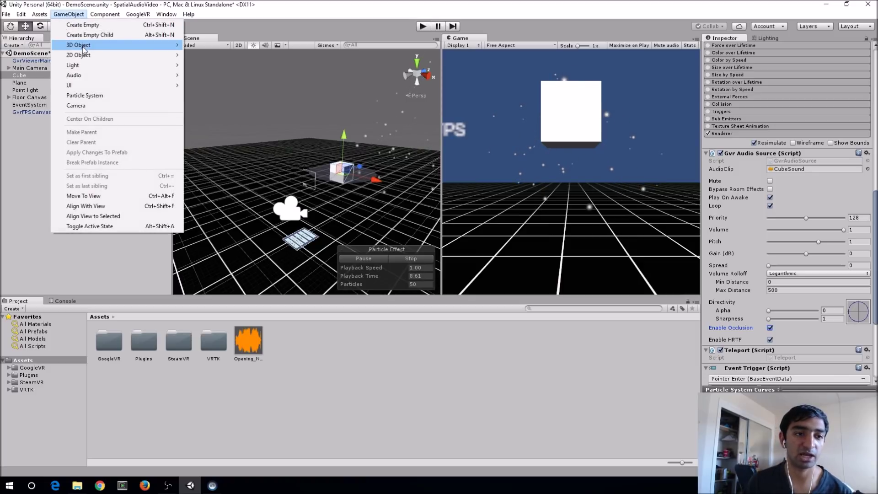
mouse_move(84, 50)
left_click(215, 45)
scroll(320, 151, "down", 2)
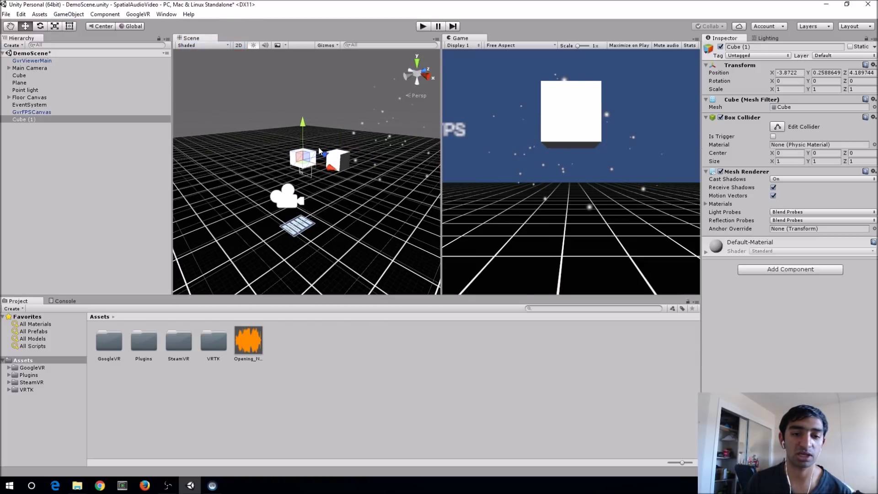
left_click_drag(327, 160, 312, 107)
Scale the cube into a thin wall 3.745×5.488×0.517 at X -3.44, then play the scene
left_click(55, 26)
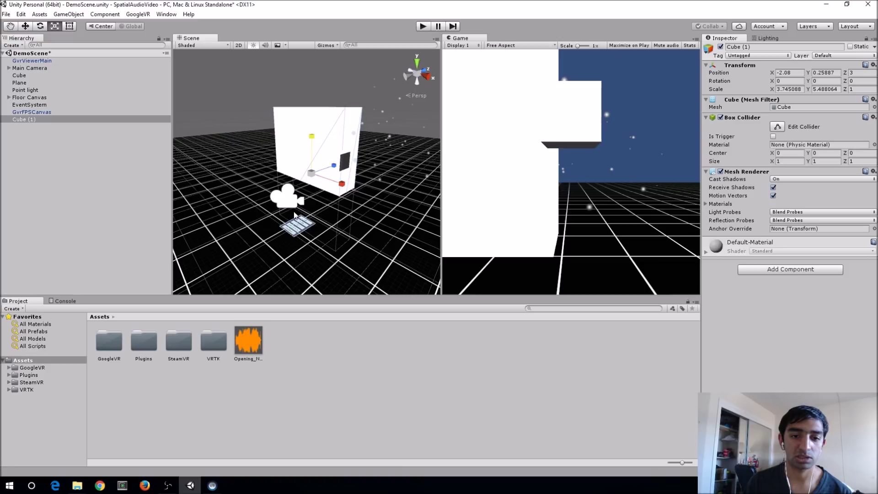
left_click_drag(334, 167, 319, 197)
left_click(25, 26)
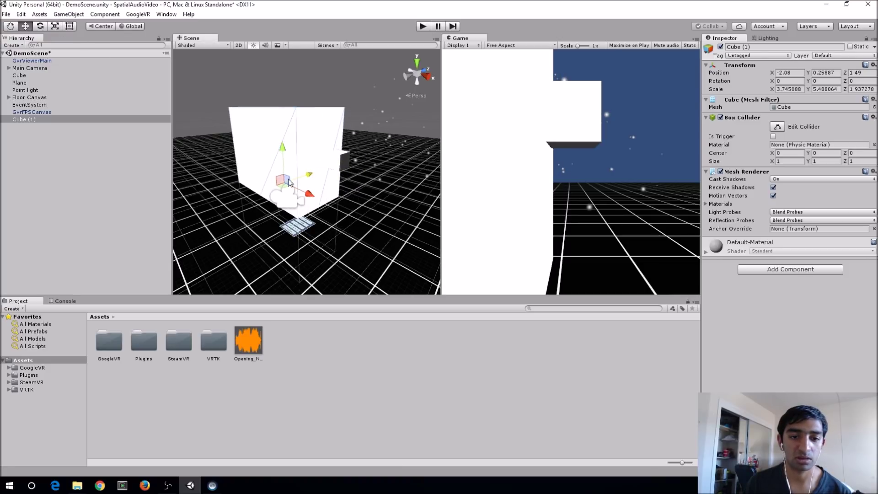
left_click(55, 26)
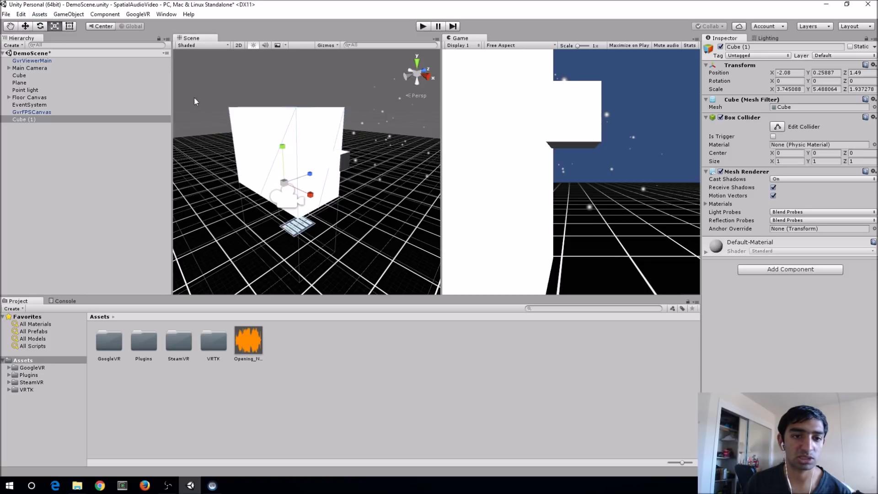
left_click_drag(311, 175, 289, 177)
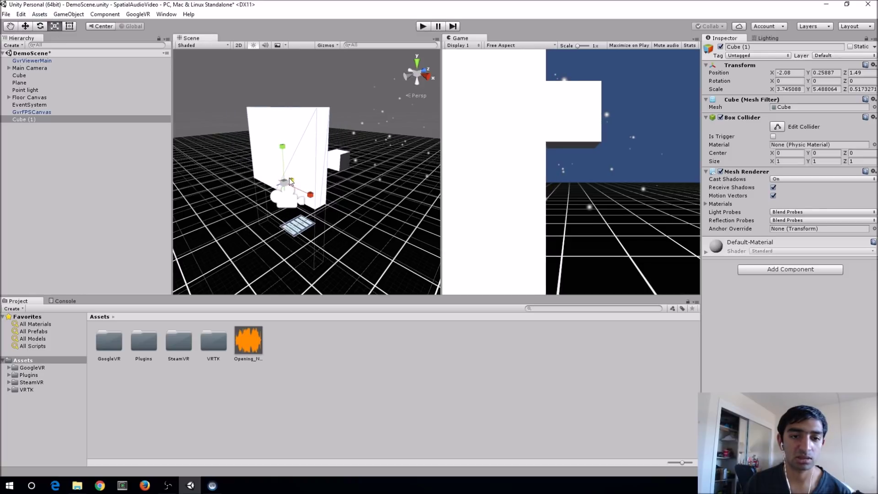
left_click(25, 26)
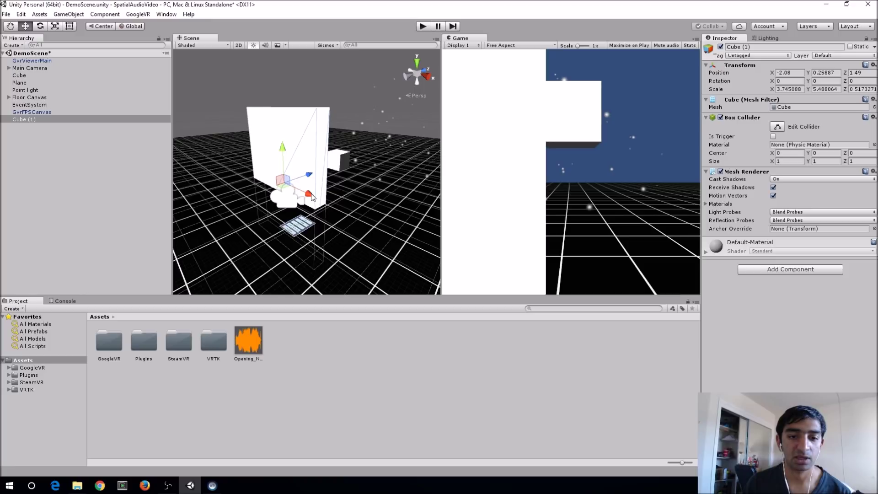
left_click_drag(310, 197, 292, 186)
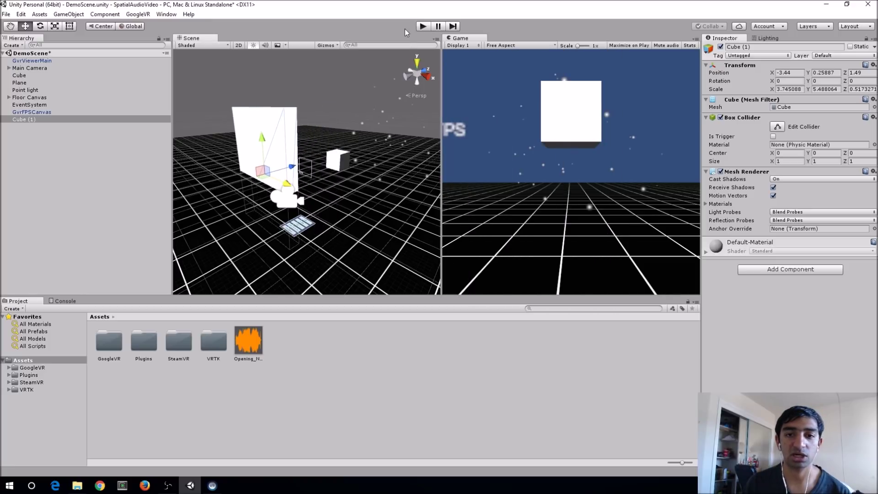
left_click(421, 26)
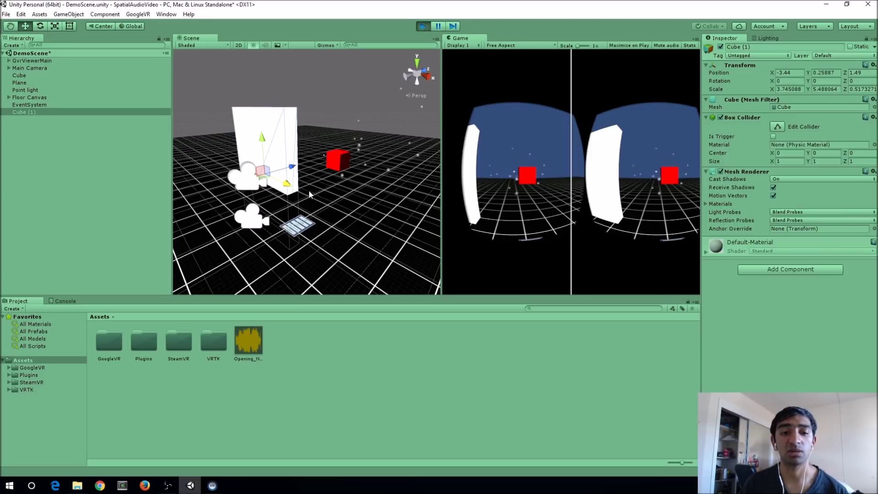
While playing, slide the wall right, then left to X -6.09 to reveal the red cube, then stop
left_click_drag(283, 182, 310, 197)
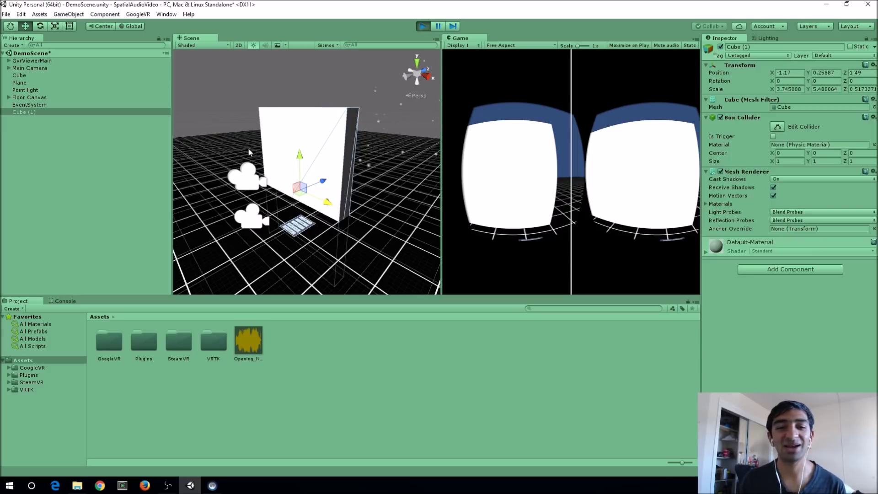
left_click_drag(325, 205, 243, 160)
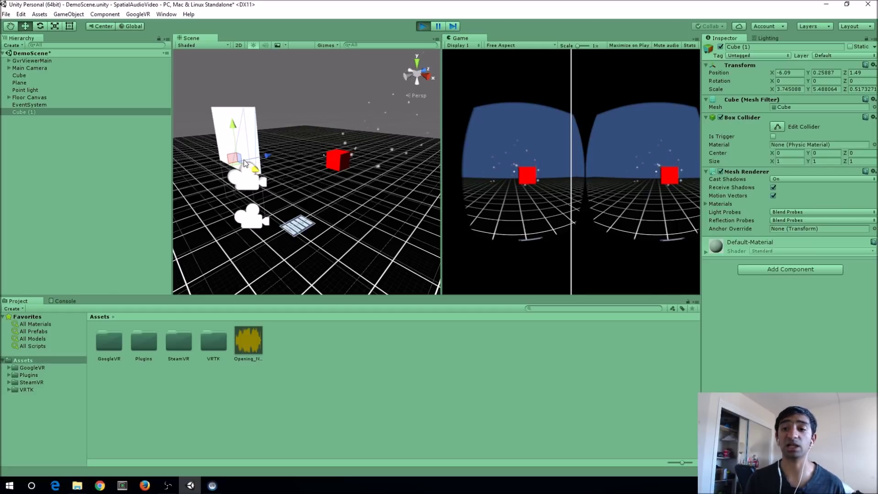
left_click(428, 27)
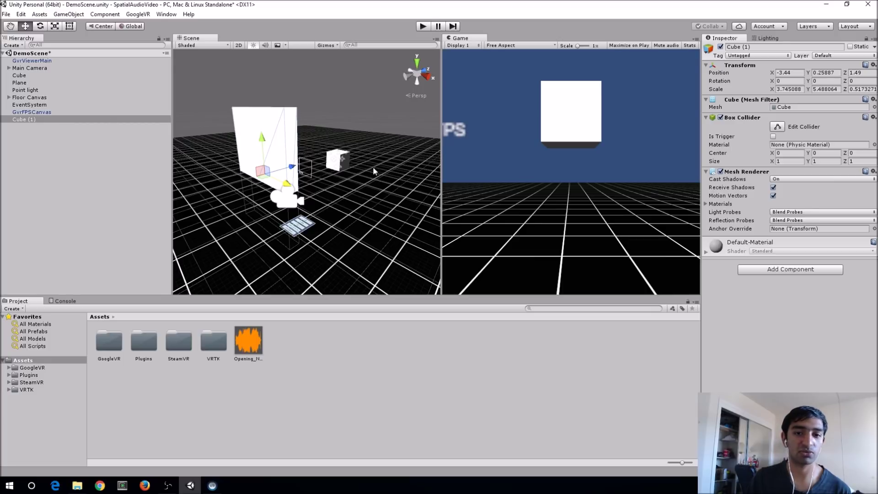
Inspect the small cube's Gvr Audio Source, then select Main Camera to view its High-quality Gvr Audio Listener
left_click(338, 159)
scroll(717, 241, "down", 15)
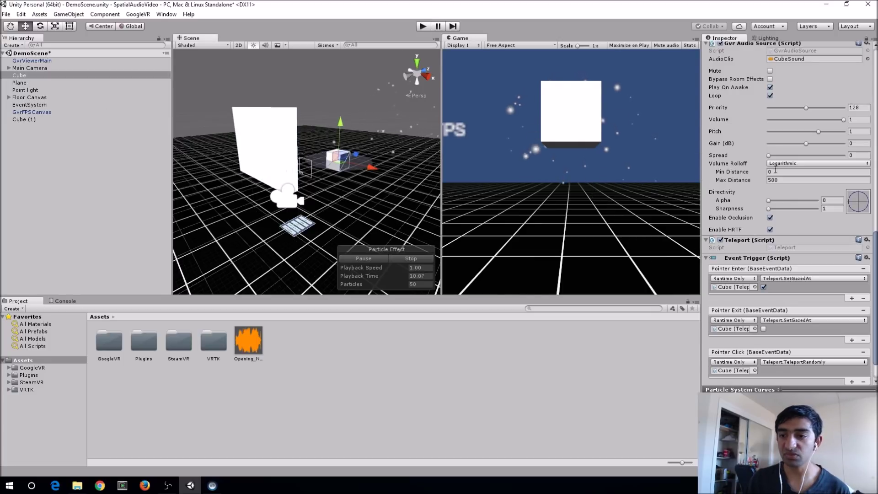
scroll(775, 170, "up", 3)
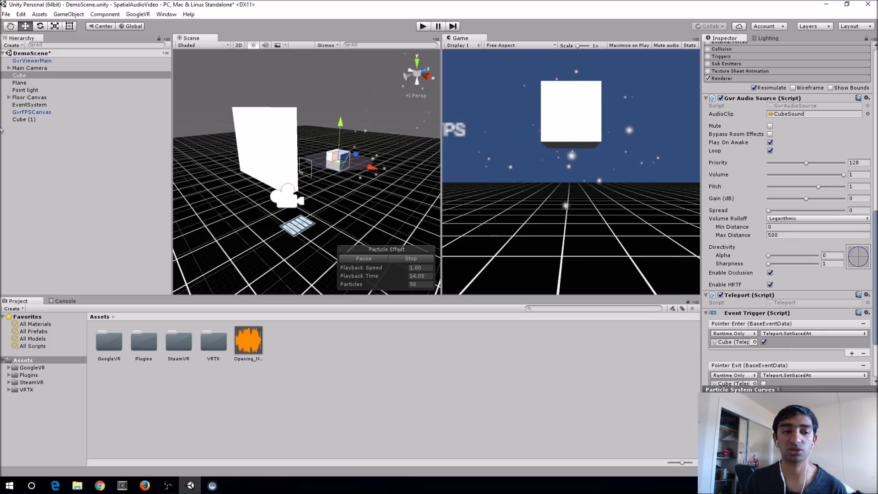
left_click(27, 68)
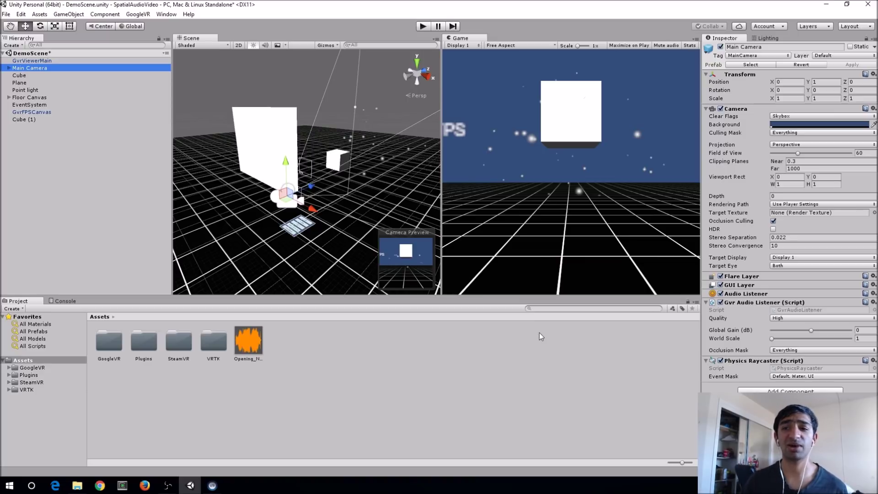
Open VRTK > Examples > 005_Controller_BasicObjectGrabbing without saving the demo scene's changes
double_click(214, 342)
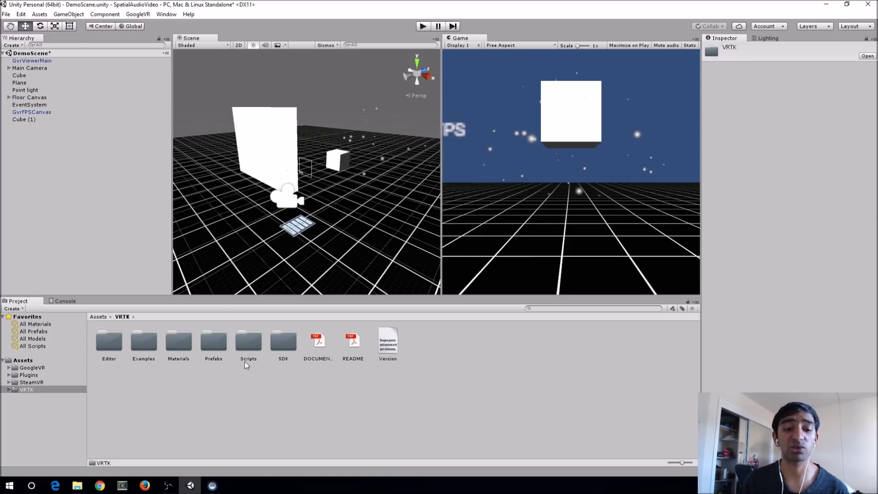
double_click(140, 346)
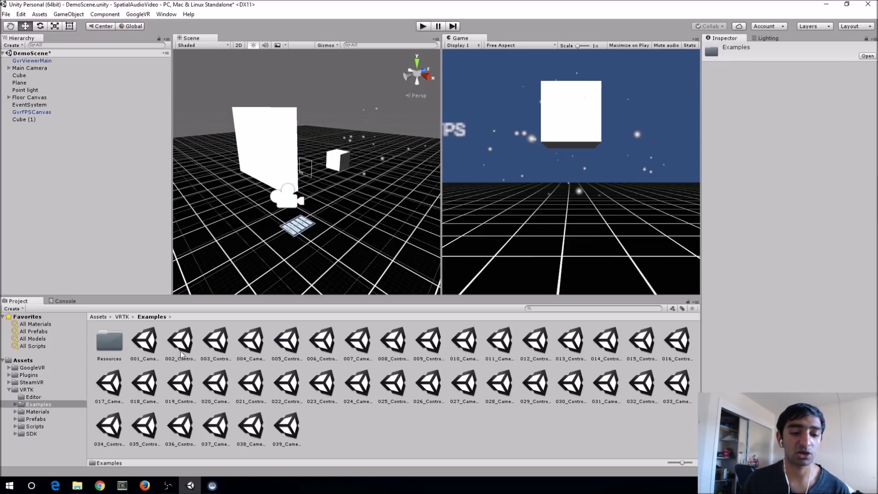
left_click(288, 343)
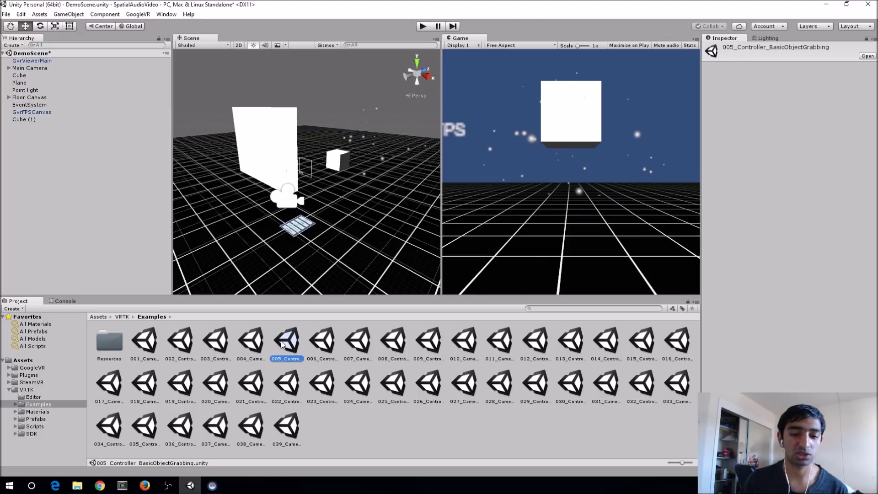
double_click(288, 340)
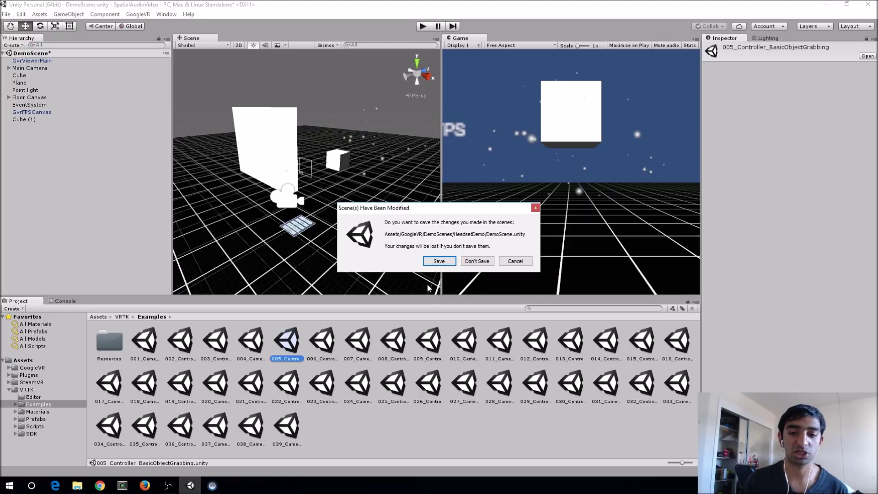
left_click(472, 260)
Zoom in on the blue table and select the Cube_HighlightOnTouch object
right_click_drag(355, 220, 300, 159)
scroll(301, 159, "down", 3)
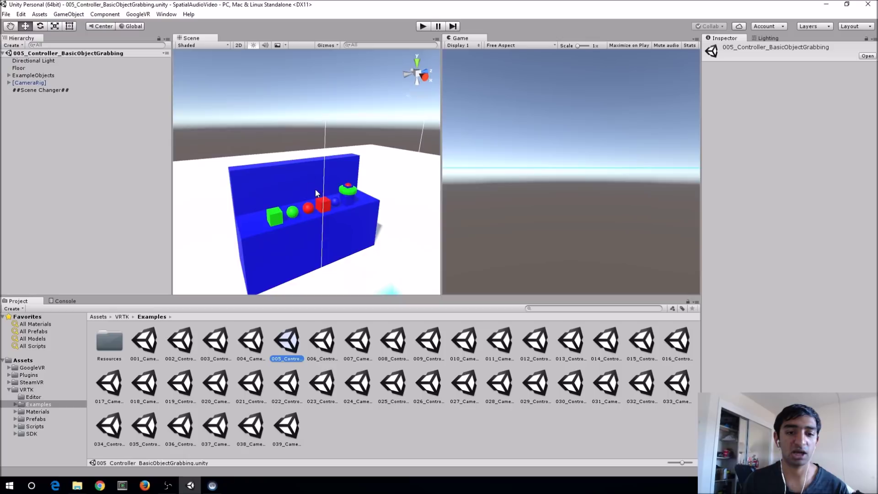
left_click(322, 205)
Add a Gvr Audio Source component to Cube_HighlightOnTouch
scroll(784, 283, "down", 3)
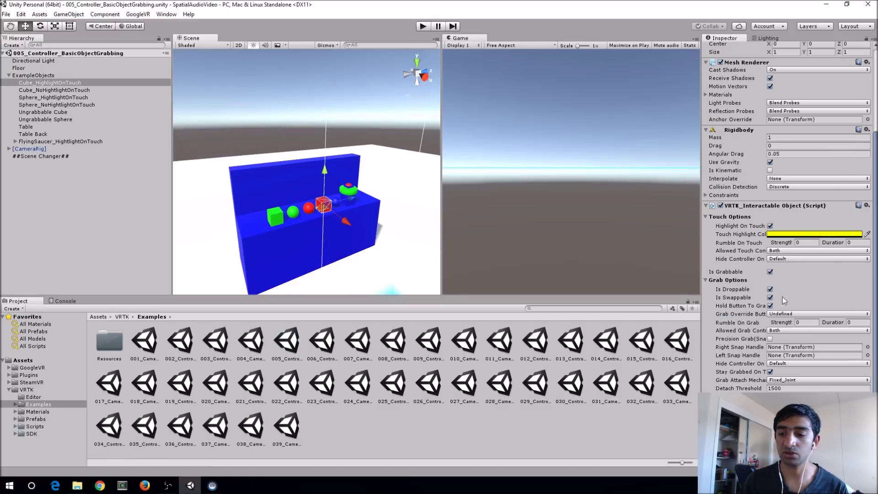
key("ctrl+shift+a")
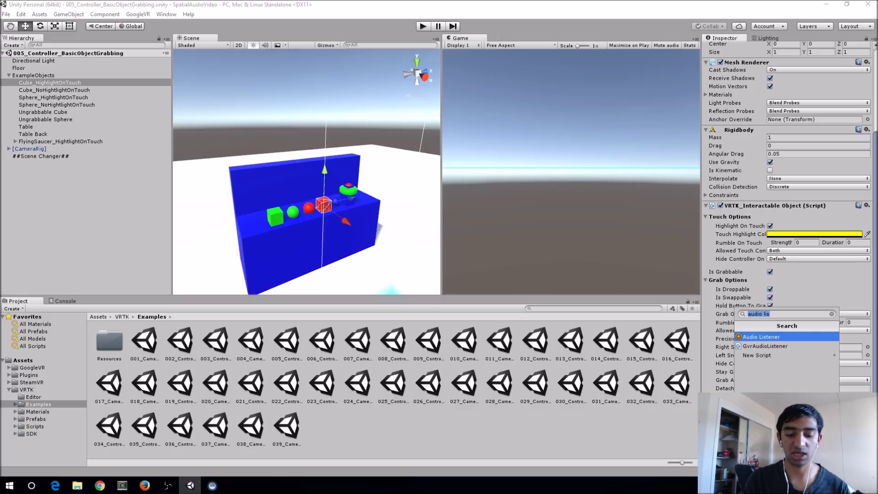
type("Audio So")
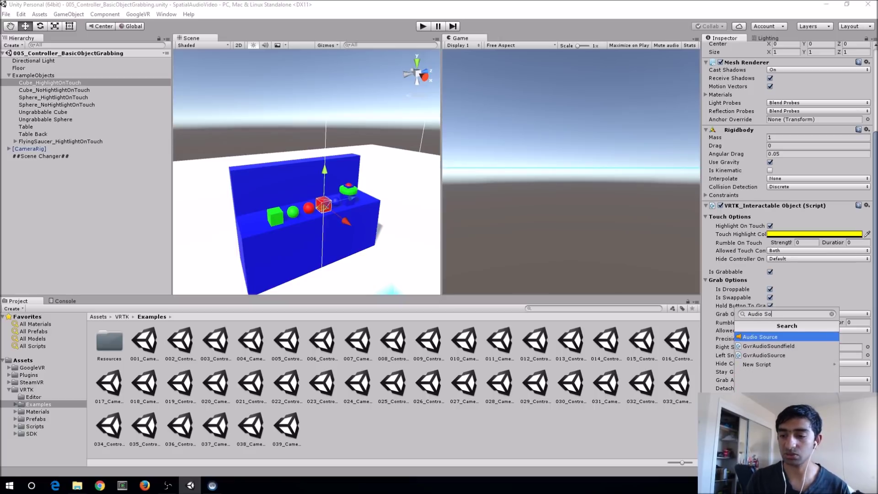
key("Return")
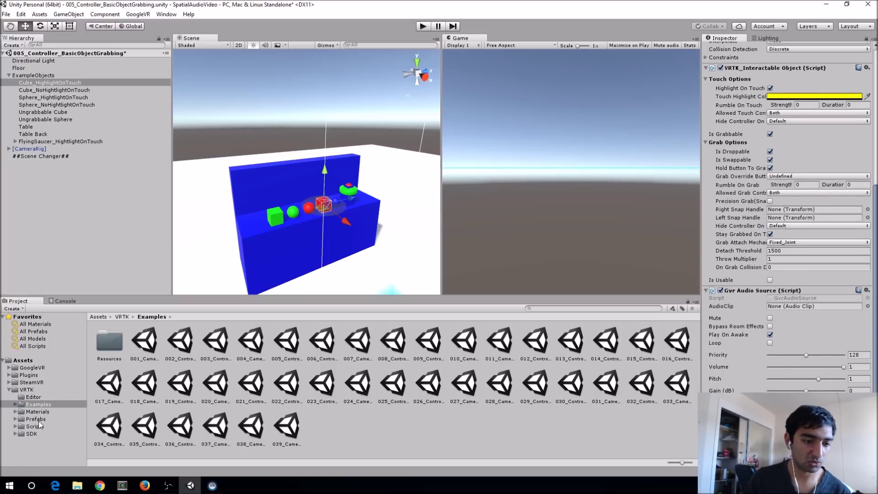
Assign Opening_Night_mono as the cube's audio clip and turn on Loop
left_click(23, 360)
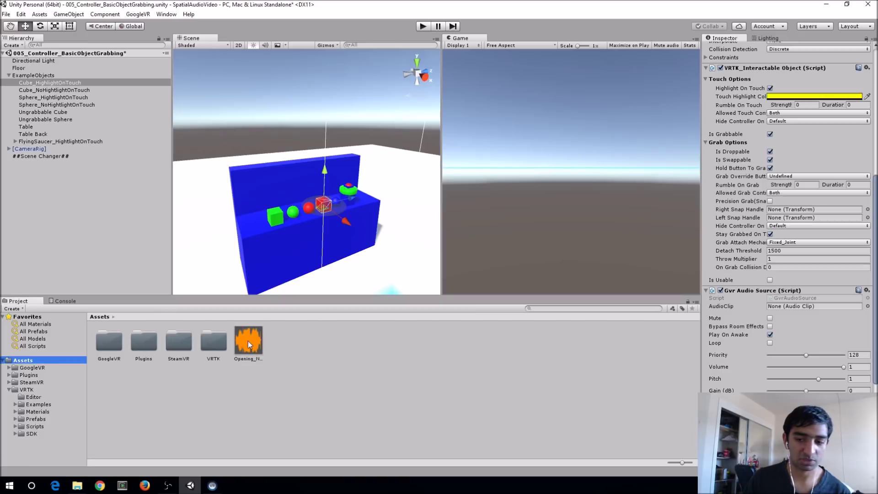
left_click_drag(249, 344, 806, 308)
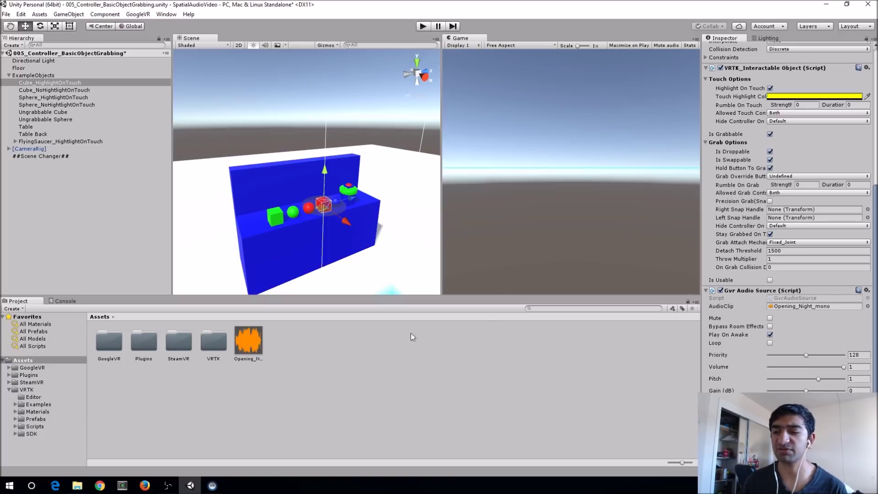
left_click(770, 343)
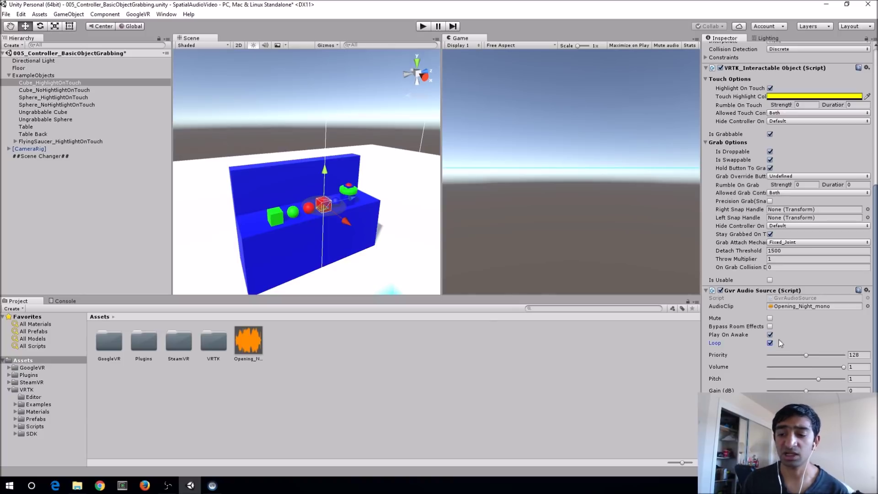
scroll(809, 332, "down", 3)
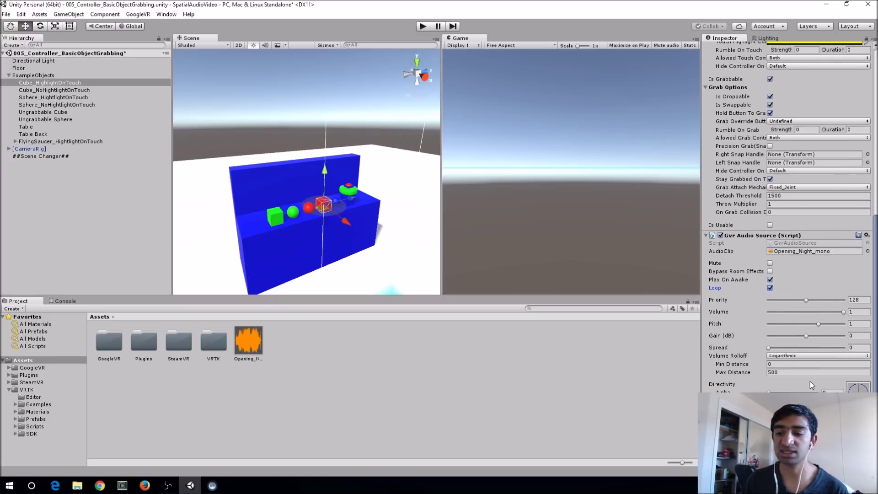
mouse_move(731, 364)
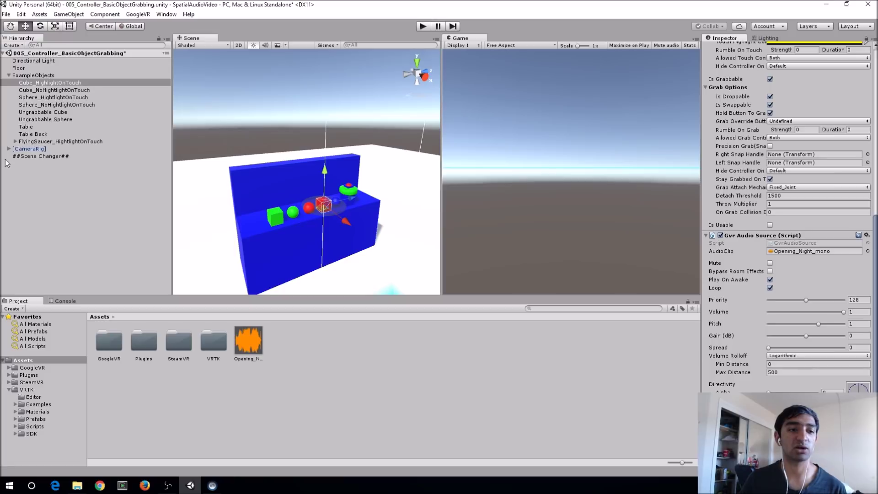
left_click(31, 146)
Select Camera (ears) under Camera (head) and disable its Steam VR_Ears script
key("Right")
key("Down")
key("Down")
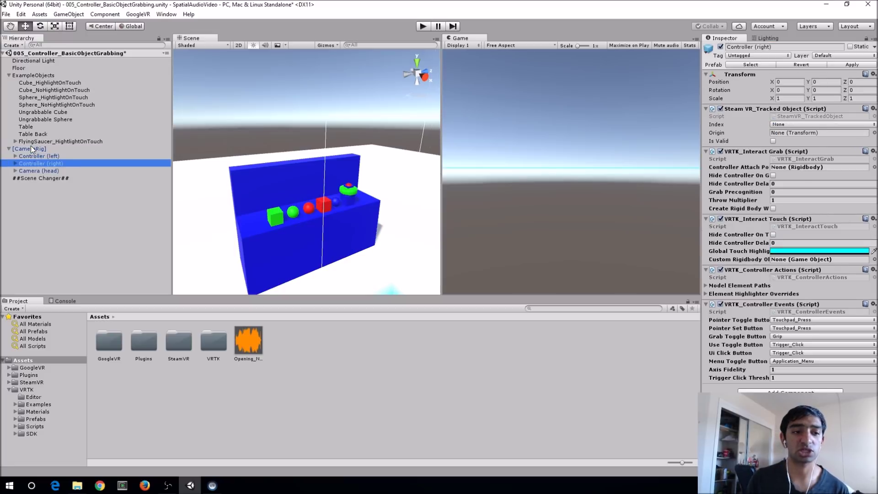
key("Down")
key("Right")
key("Down")
key("Down")
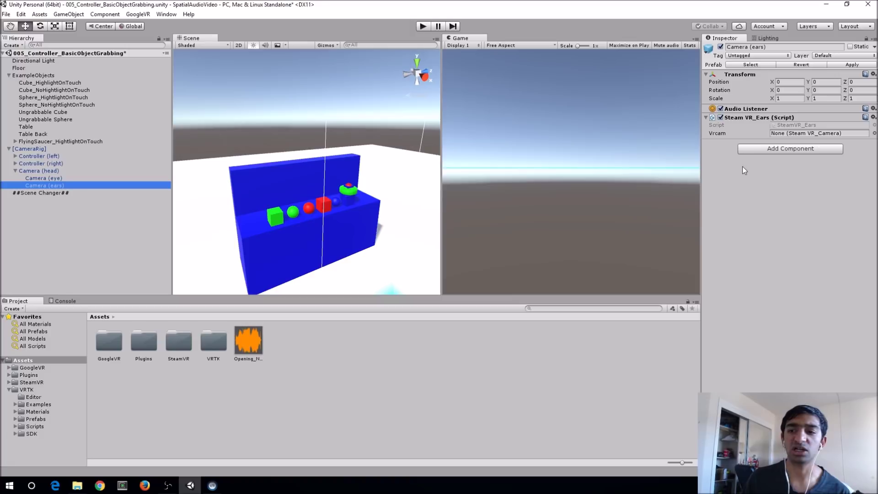
left_click(720, 118)
Add a Gvr Audio Listener component to Camera (ears)
left_click(752, 150)
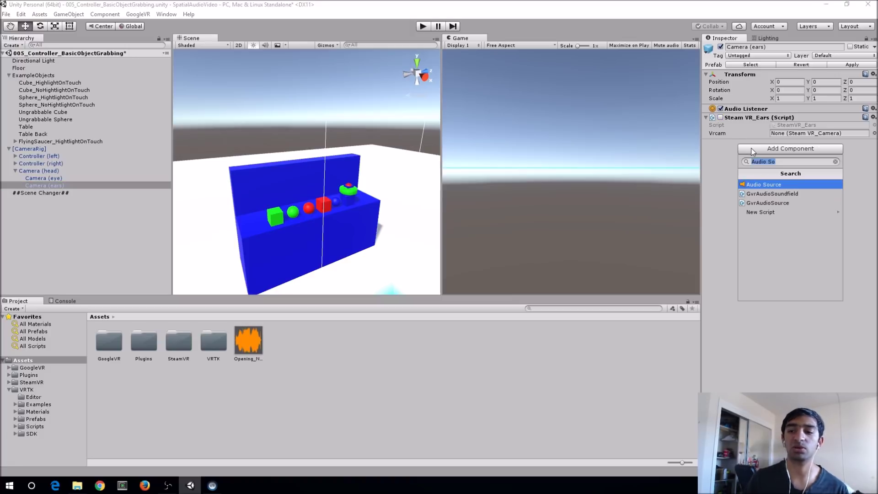
key("Down")
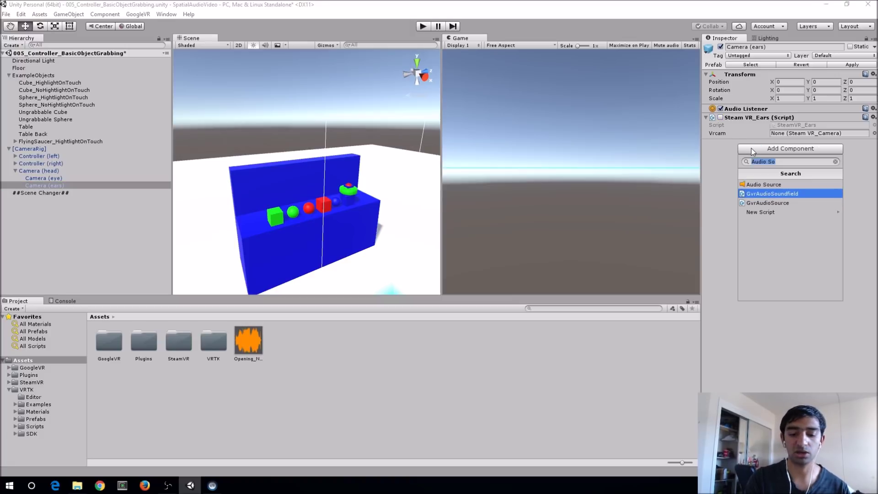
type("aUDIO")
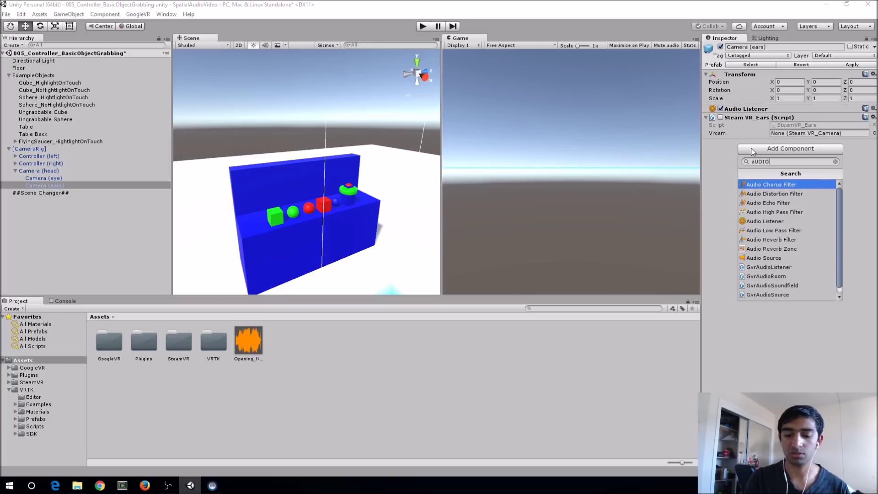
type("list")
key("Down")
key("Return")
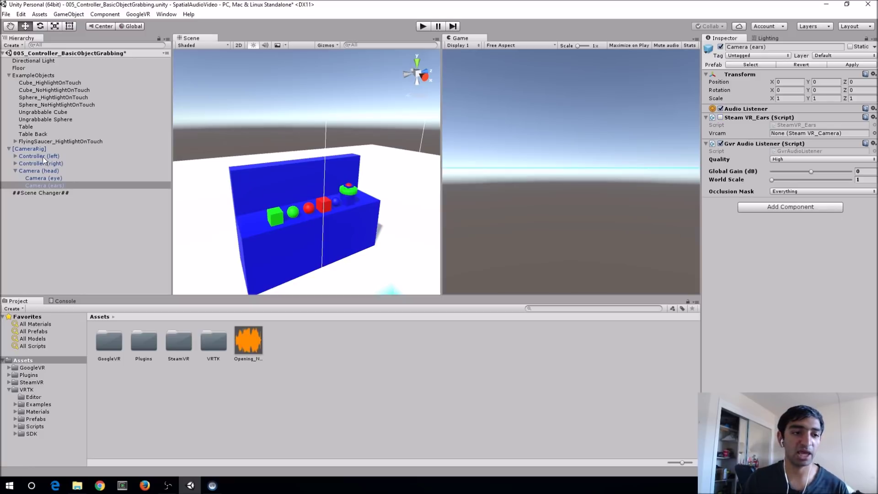
left_click(29, 148)
Frame the [CameraRig], move it to Position X -0.7, and play the scene
key("f")
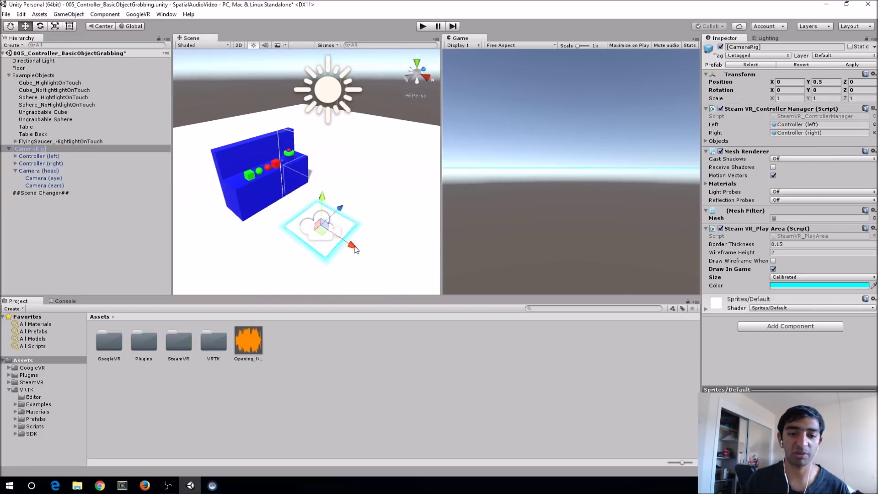
left_click_drag(355, 250, 285, 151)
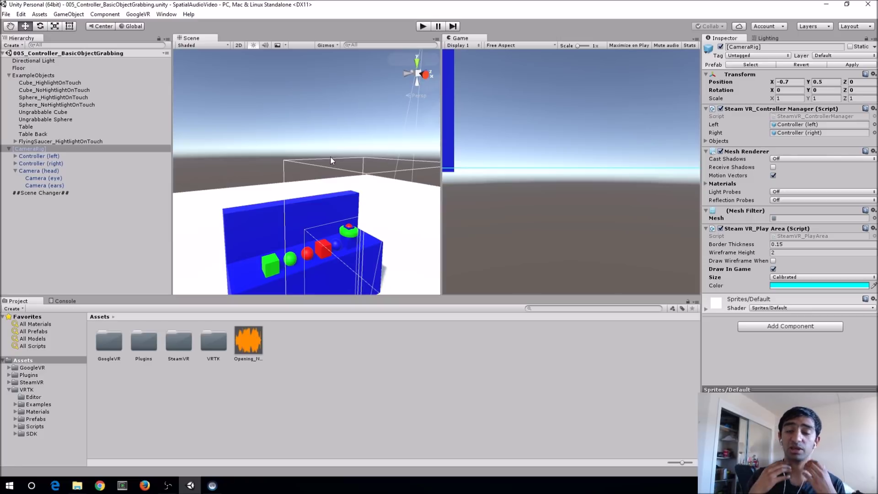
left_click(424, 26)
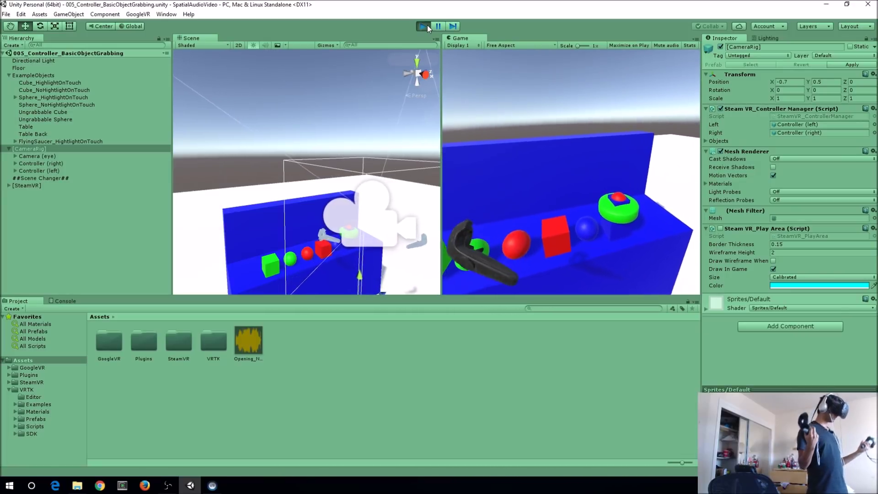